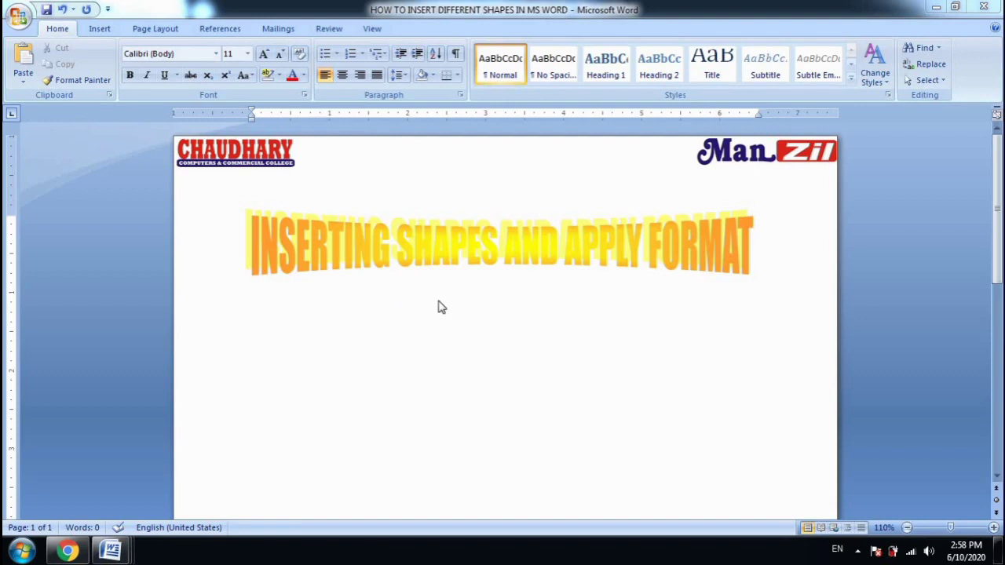
# Step: Pick the Rounded Rectangle from the Basic Shapes in the Insert tab's Shapes gallery
pyautogui.click(105, 31)
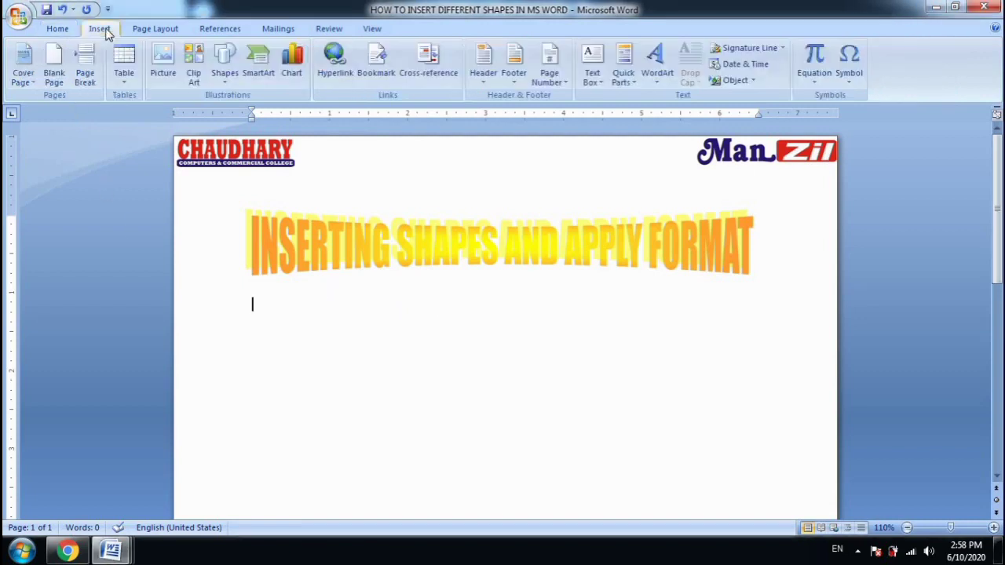
pyautogui.click(230, 84)
pyautogui.click(229, 85)
pyautogui.click(229, 84)
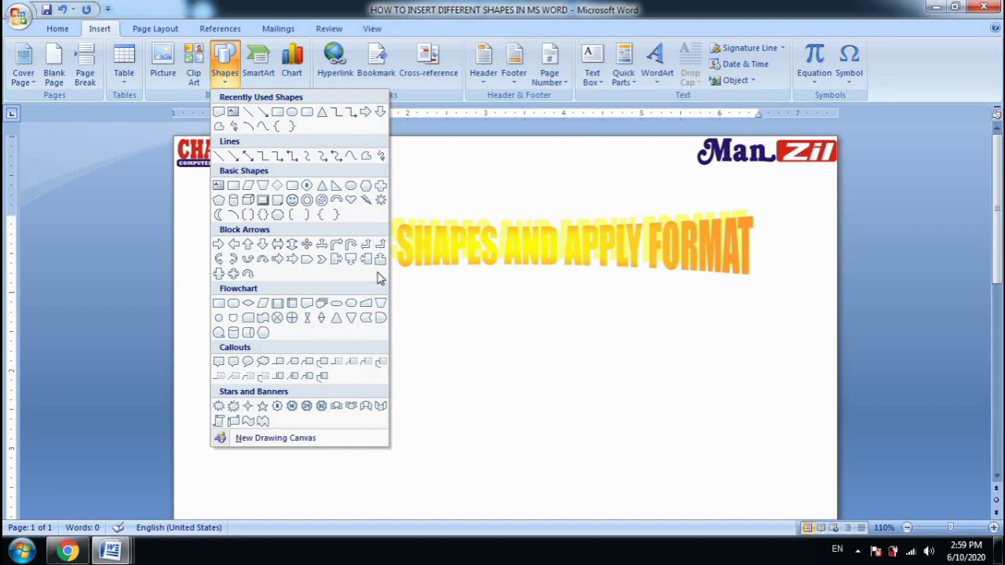
pyautogui.click(292, 186)
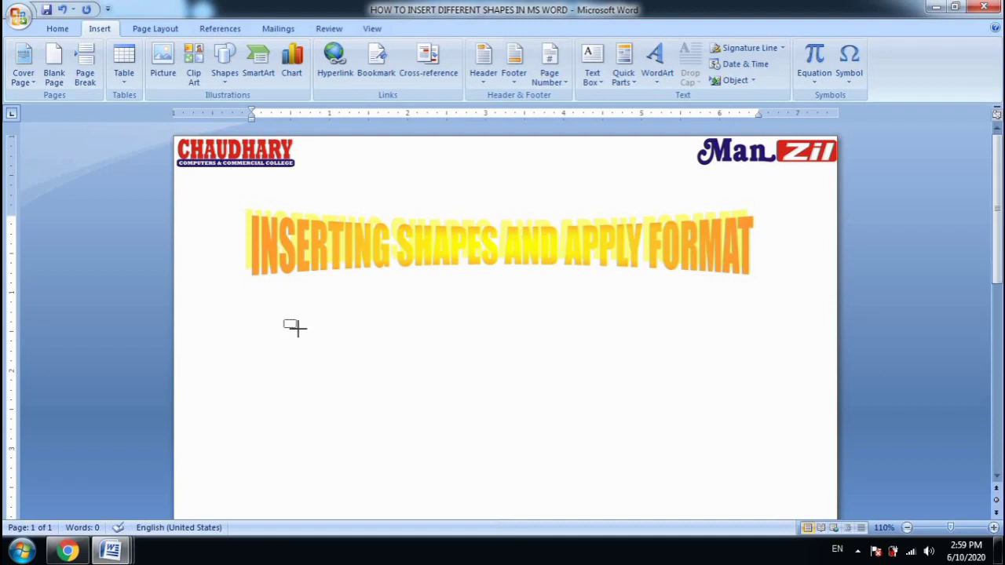
# Step: Draw a 3.07" by 3.62" rounded rectangle below the WordArt title
pyautogui.moveTo(284, 319); pyautogui.dragTo(566, 452)
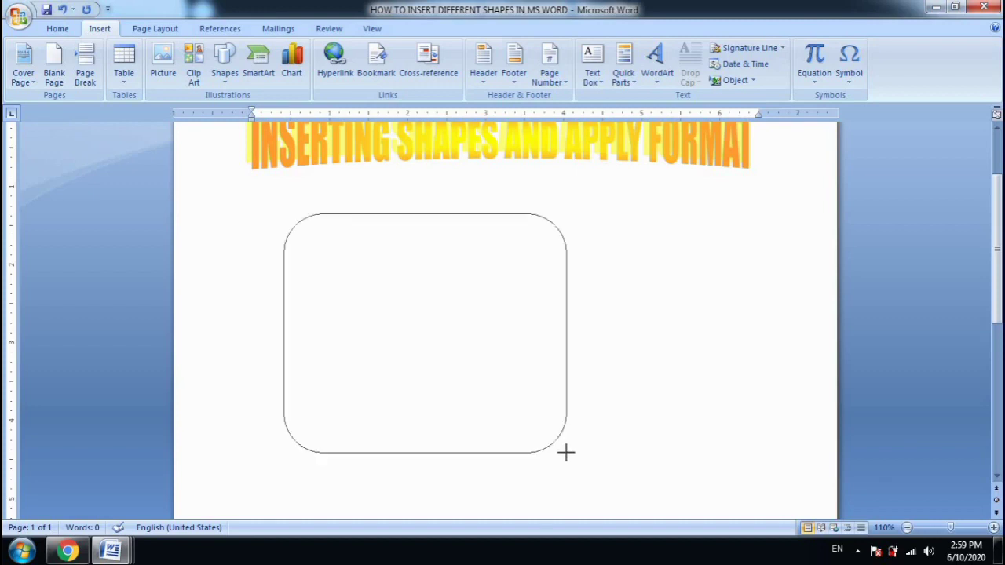
pyautogui.moveTo(566, 452); pyautogui.dragTo(565, 453)
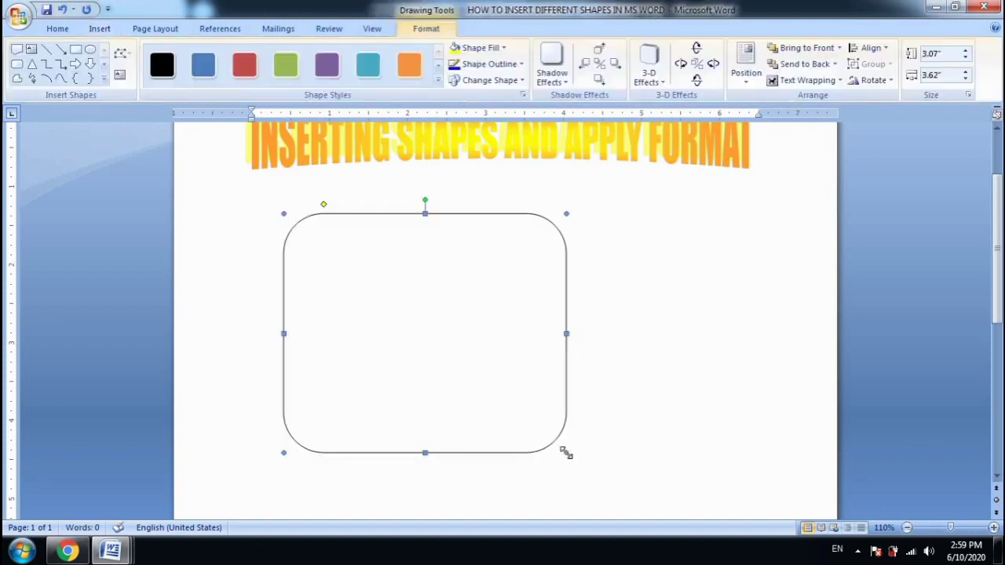
pyautogui.scroll(2, 566, 455)
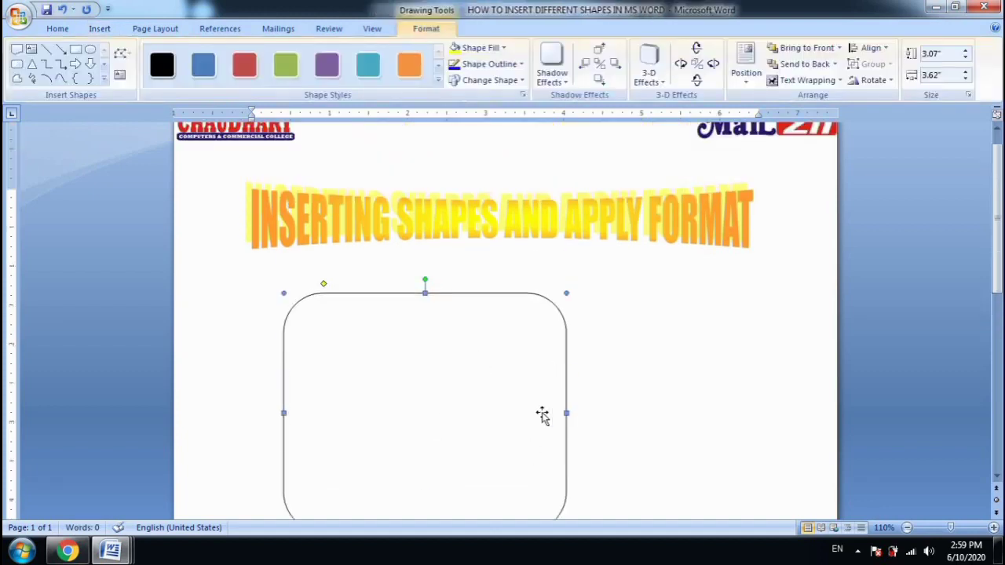
pyautogui.doubleClick(424, 30)
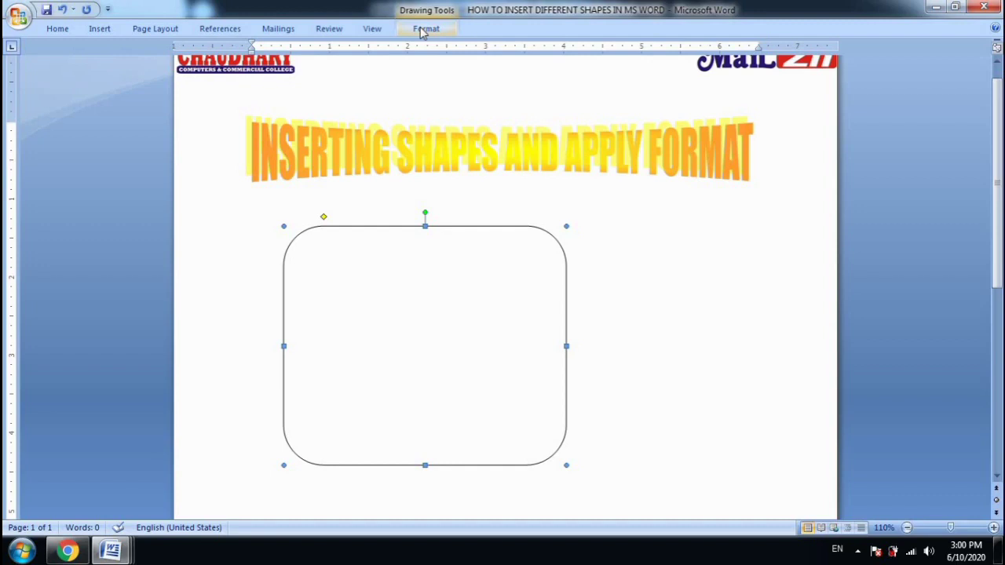
pyautogui.click(423, 29)
pyautogui.click(423, 29)
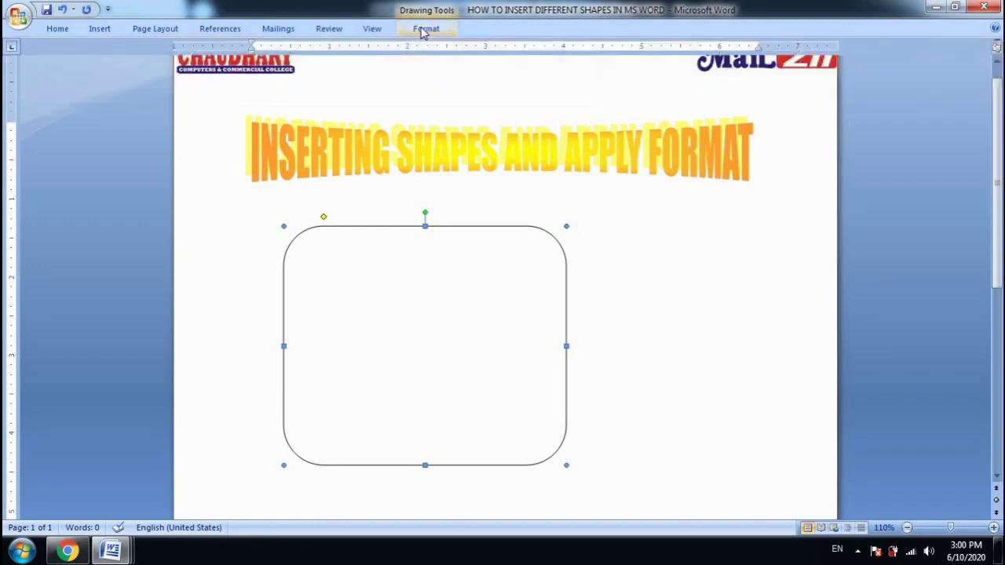
pyautogui.click(439, 30)
pyautogui.doubleClick(440, 29)
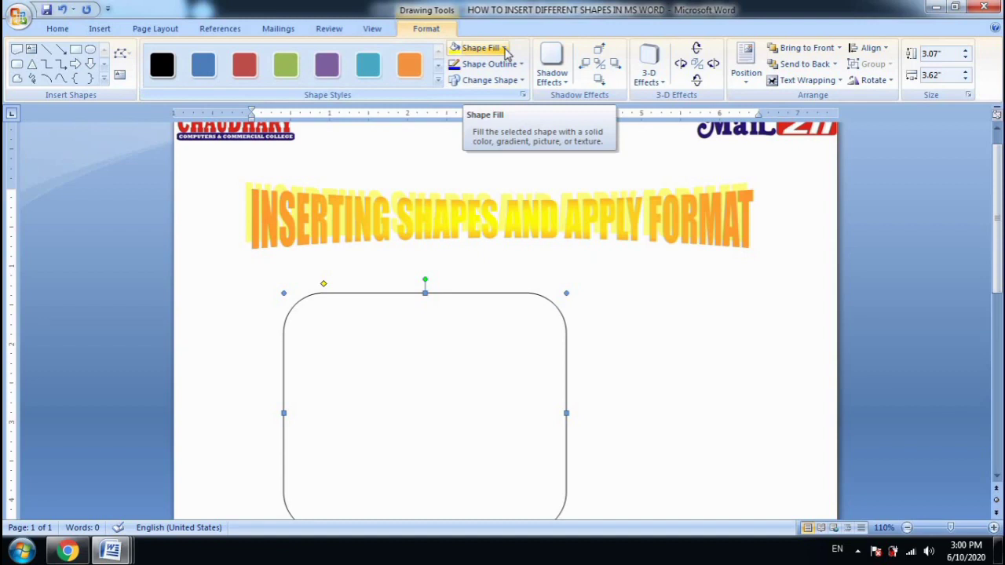
# Step: Fill the rounded rectangle with the light blue standard colour, leaving shape styles unapplied
pyautogui.click(438, 83)
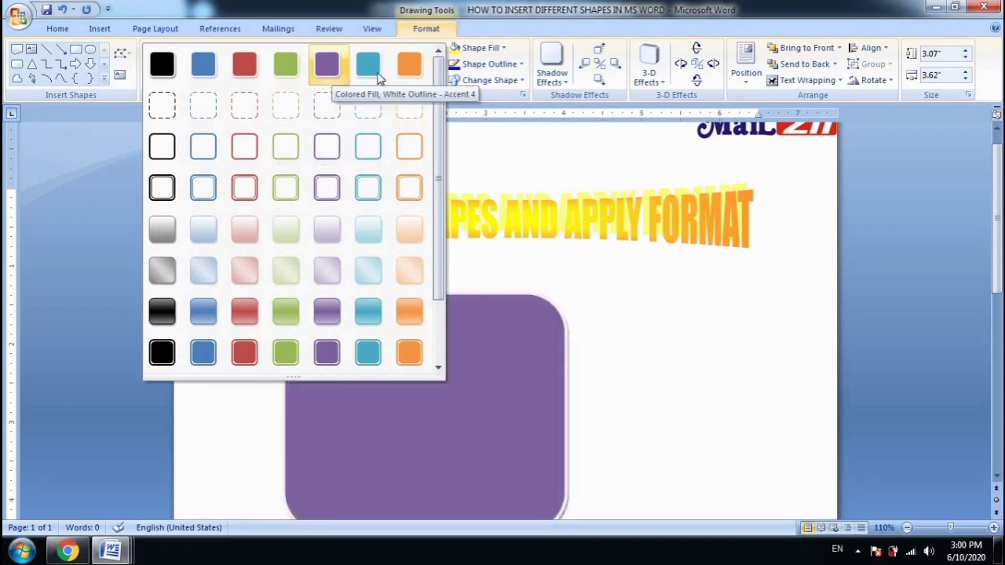
pyautogui.click(506, 343)
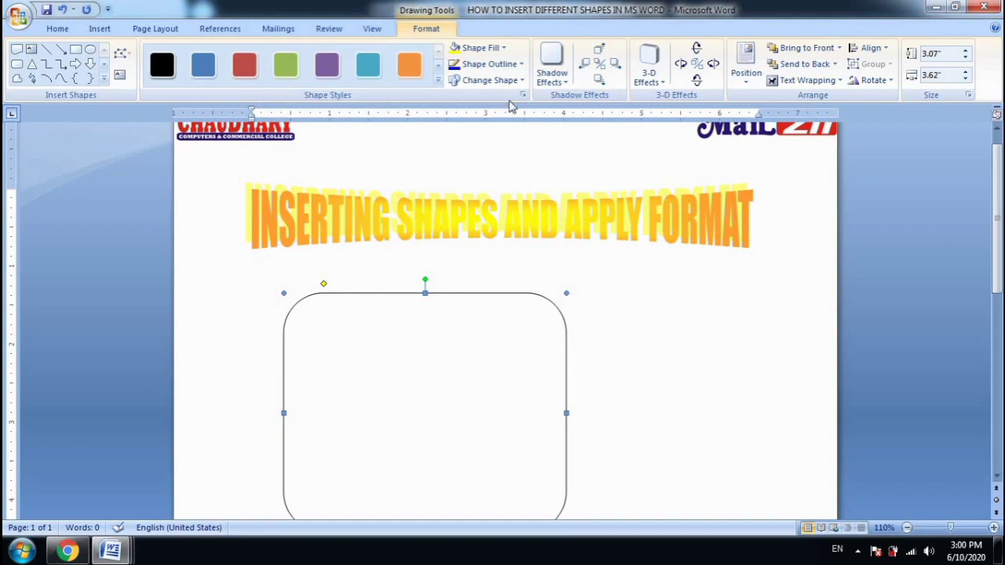
pyautogui.click(500, 50)
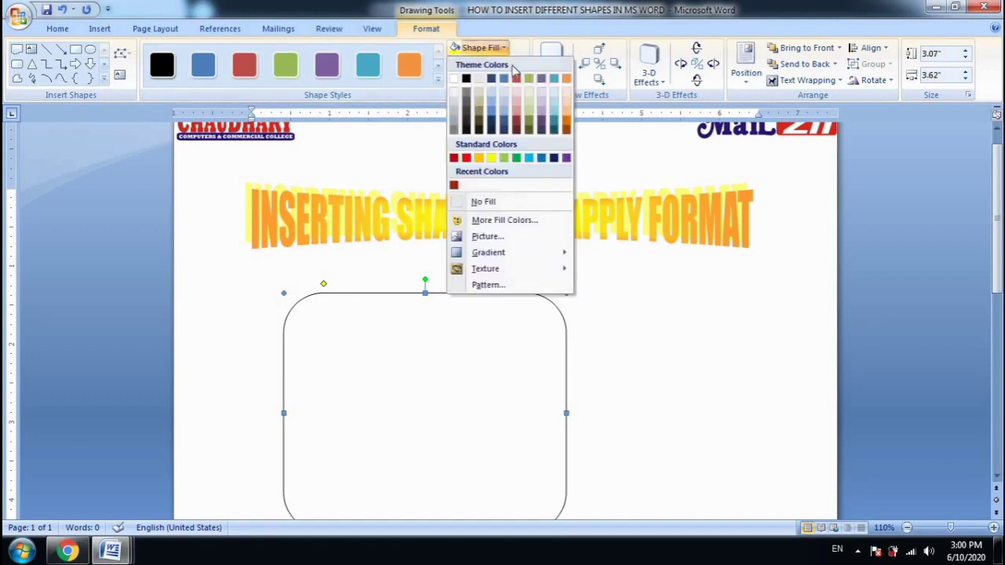
pyautogui.click(531, 158)
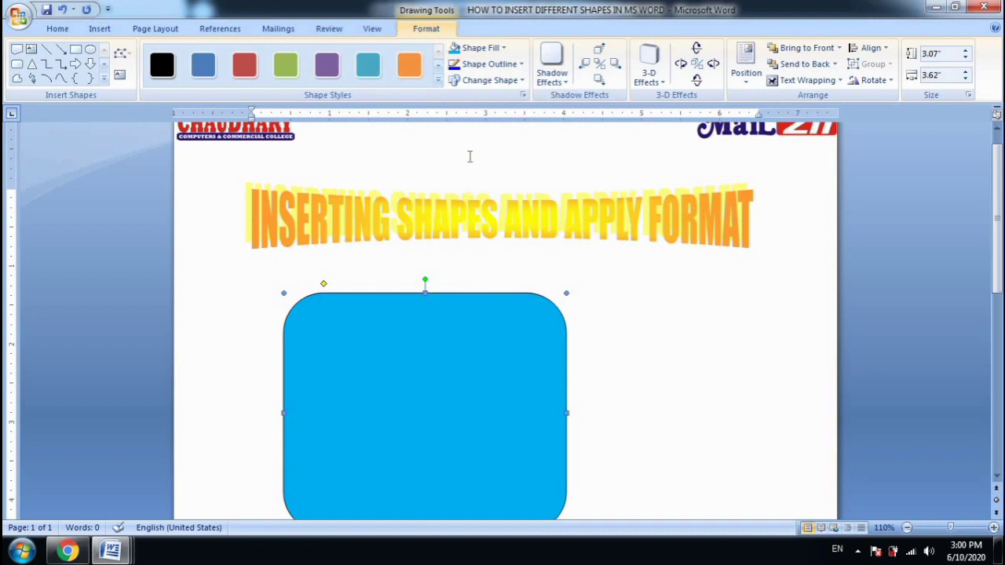
pyautogui.click(487, 49)
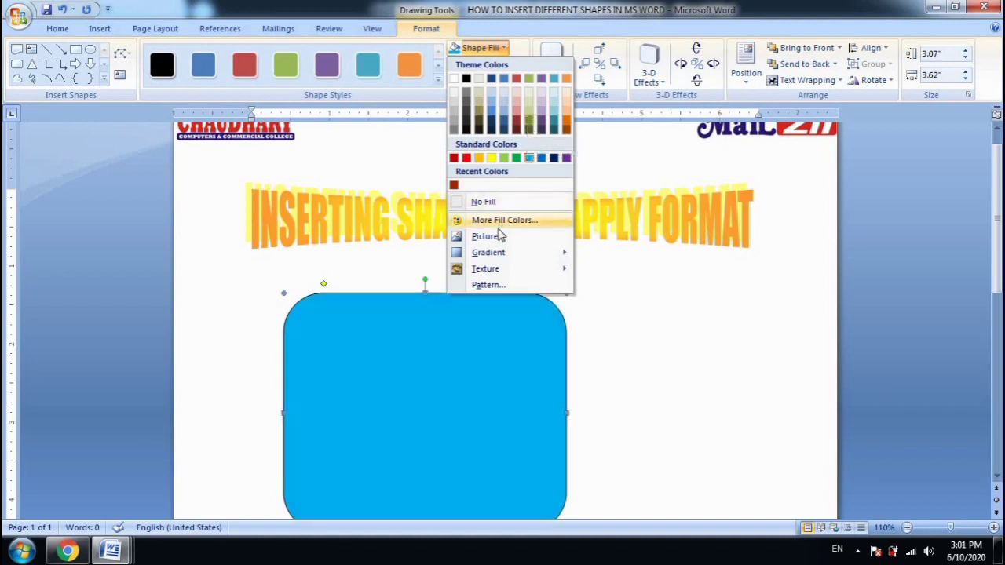
pyautogui.moveTo(520, 258)
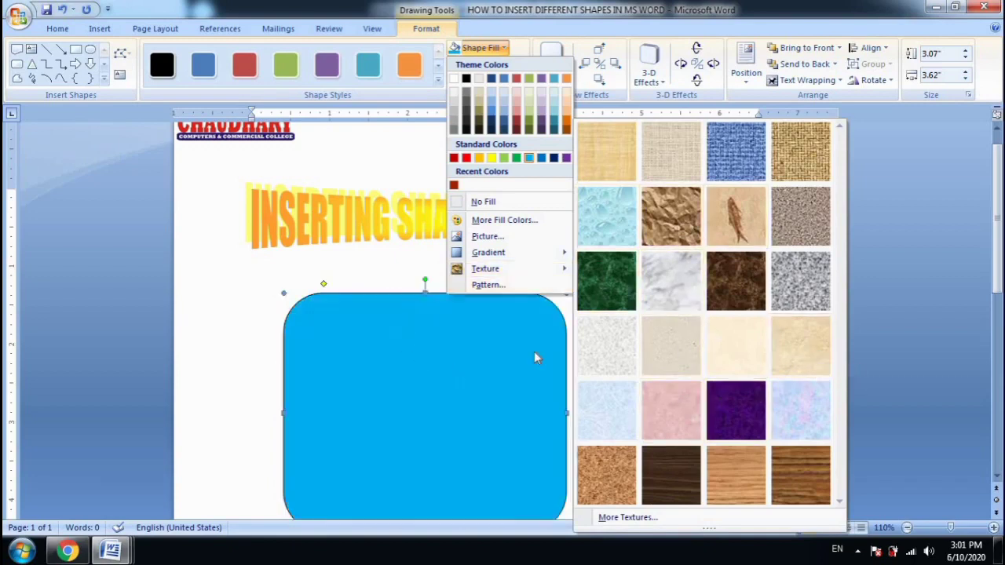
pyautogui.click(414, 370)
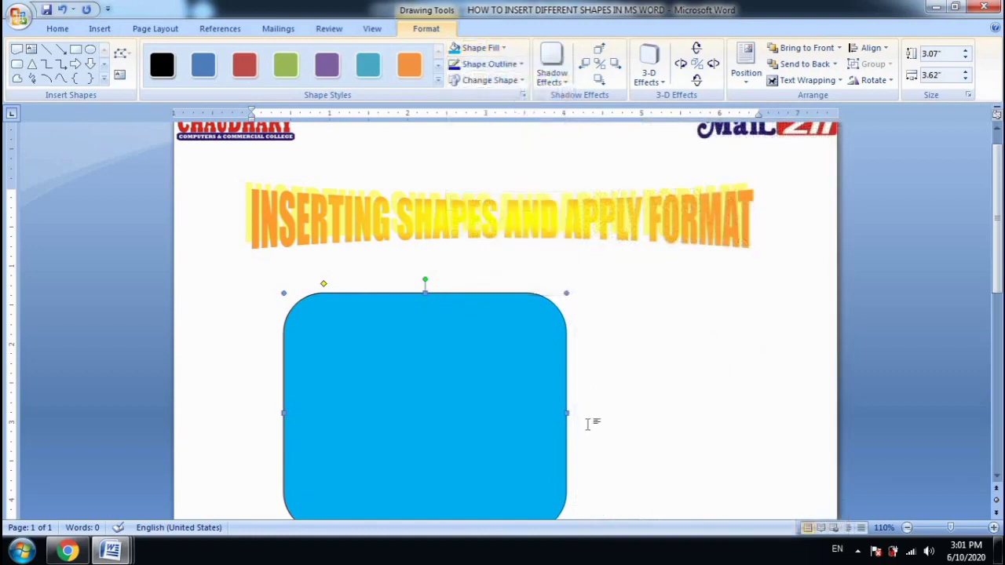
# Step: Outline the blue rectangle in solid red at 4½ pt weight
pyautogui.click(479, 71)
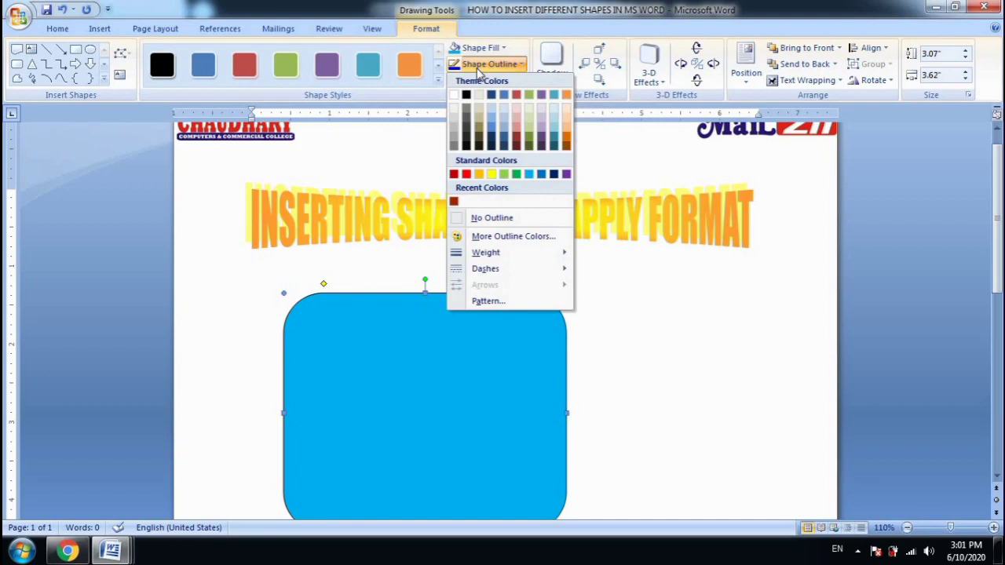
pyautogui.click(467, 174)
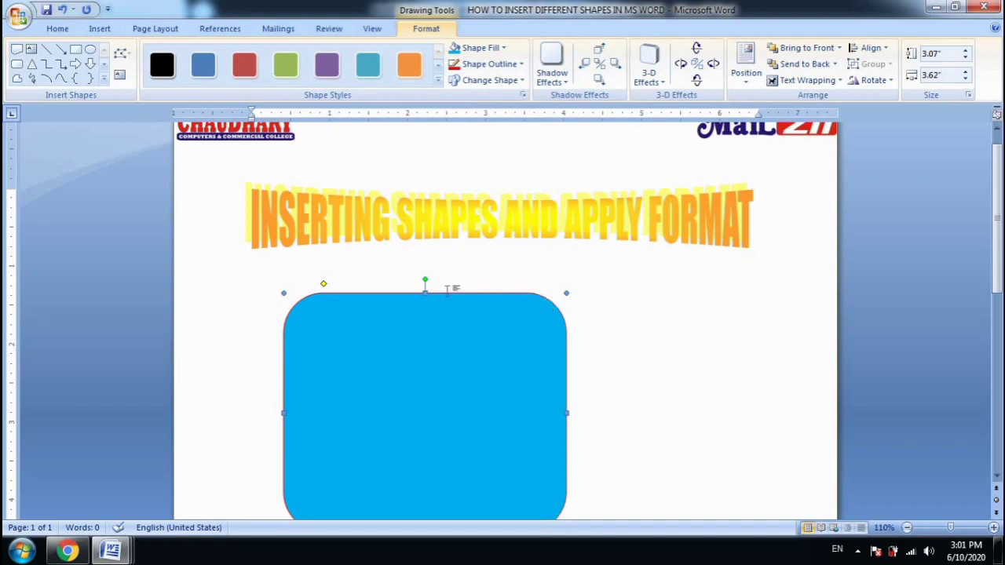
pyautogui.click(485, 65)
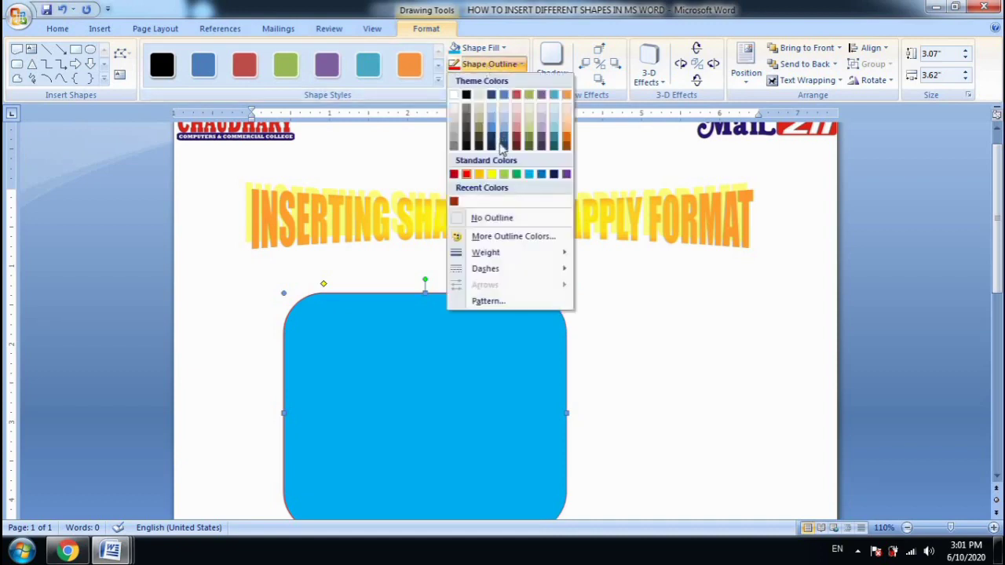
pyautogui.moveTo(495, 259)
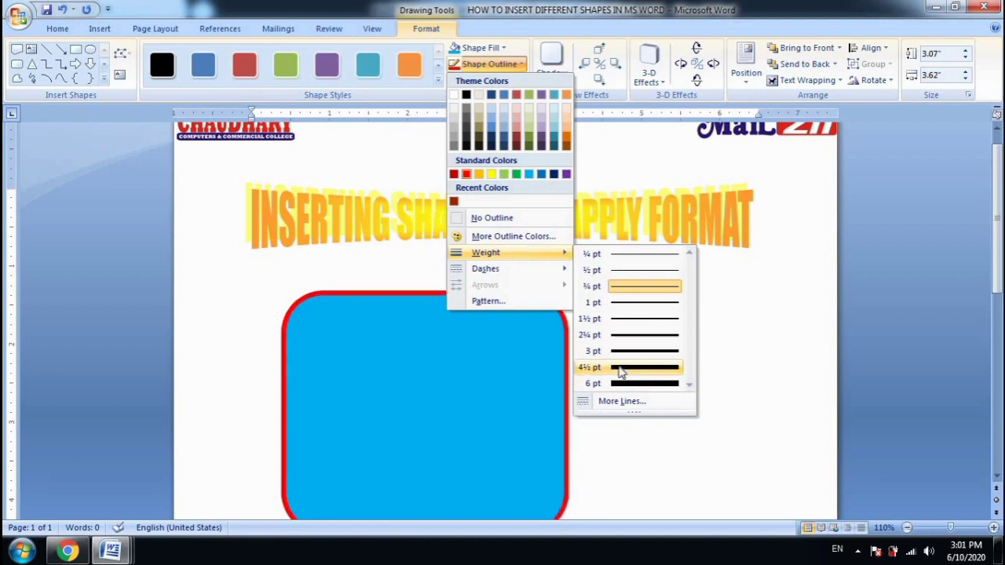
pyautogui.click(620, 369)
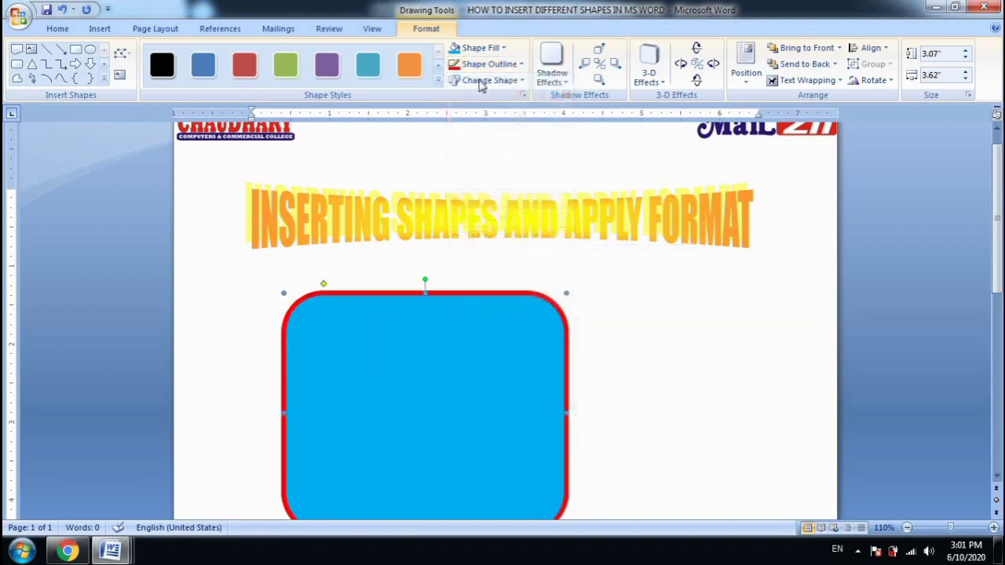
pyautogui.click(483, 66)
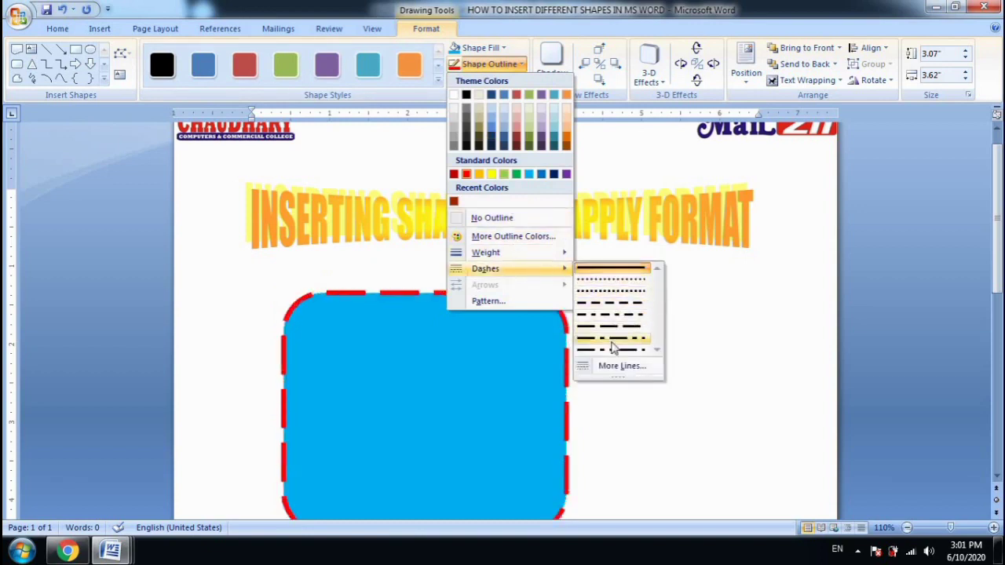
pyautogui.click(488, 360)
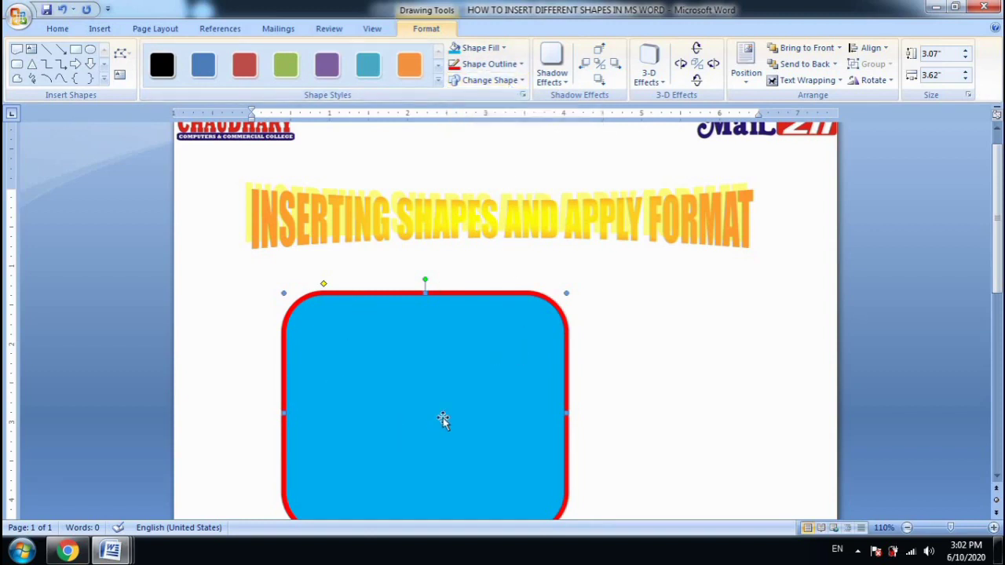
pyautogui.click(505, 84)
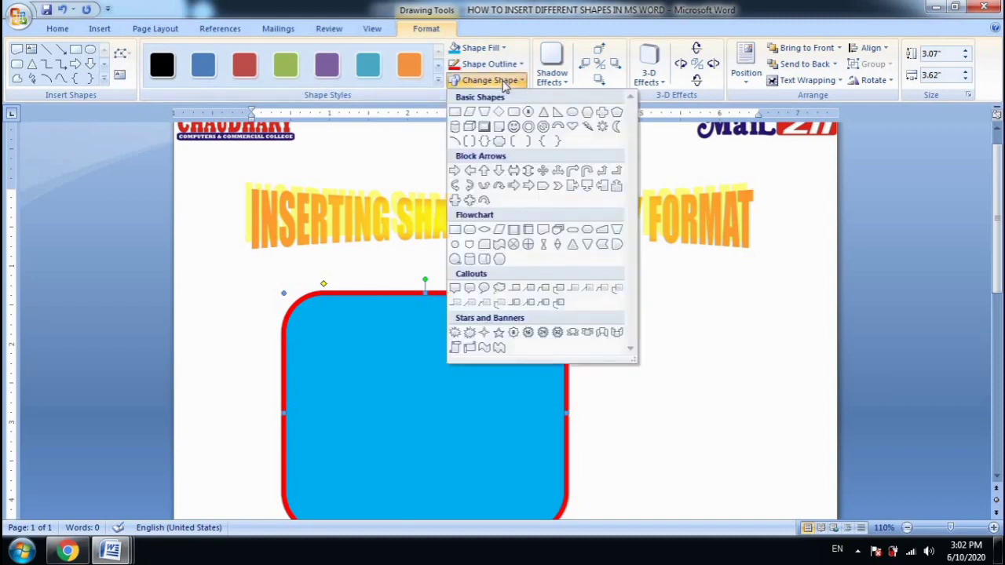
pyautogui.click(514, 234)
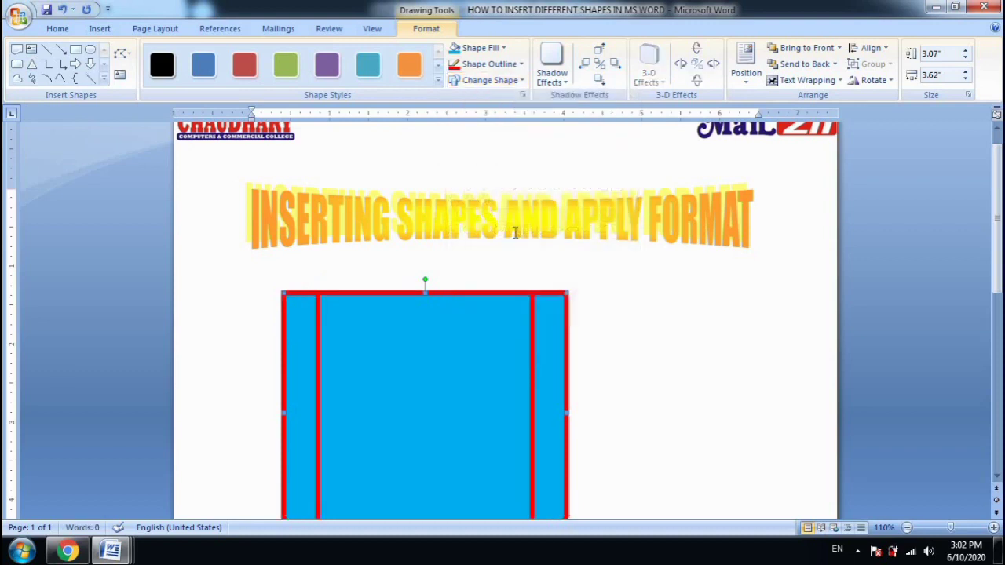
pyautogui.scroll(-2, 463, 385)
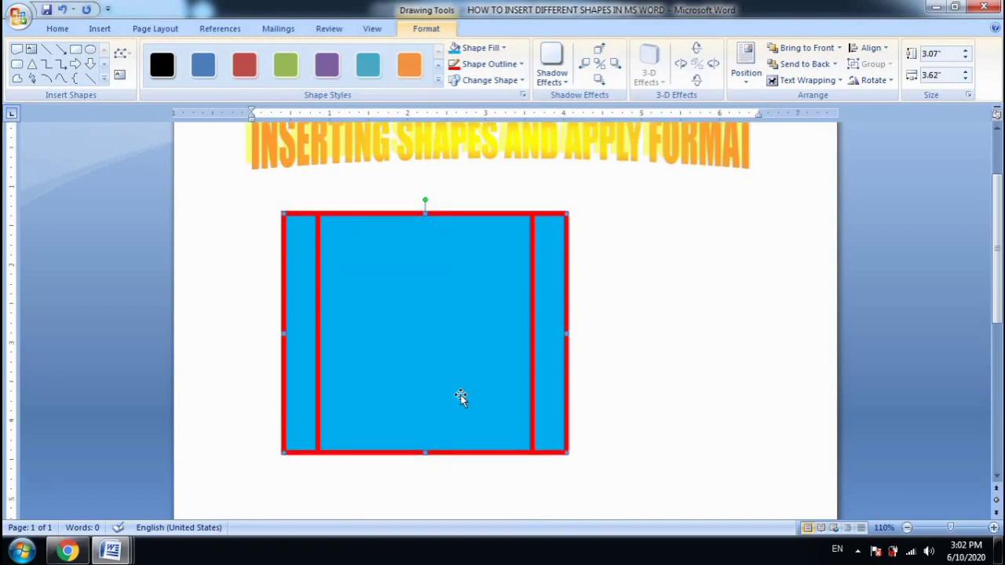
pyautogui.scroll(2, 461, 398)
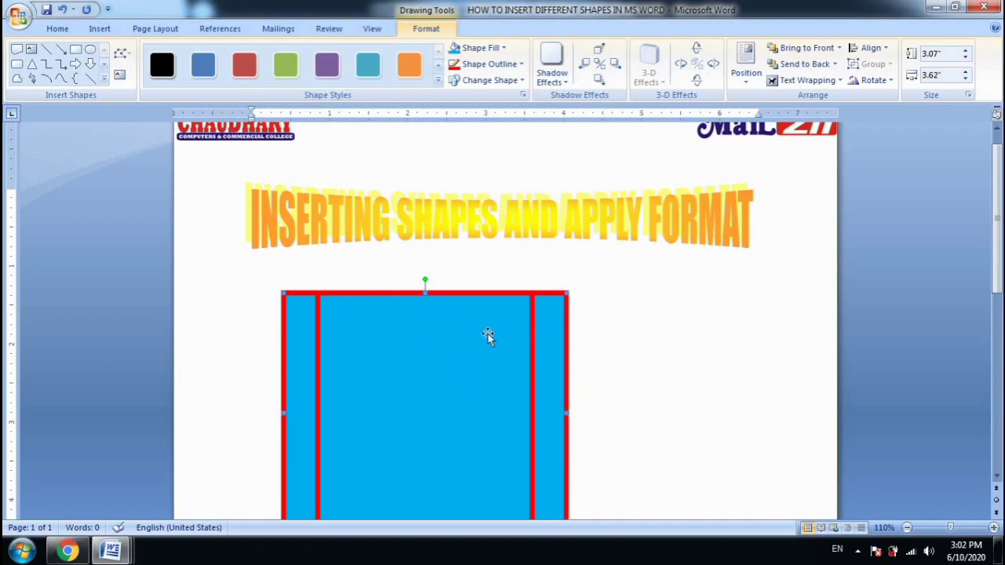
# Step: Apply a Perspective Shadow to the frame and set its shadow colour to red
pyautogui.click(559, 81)
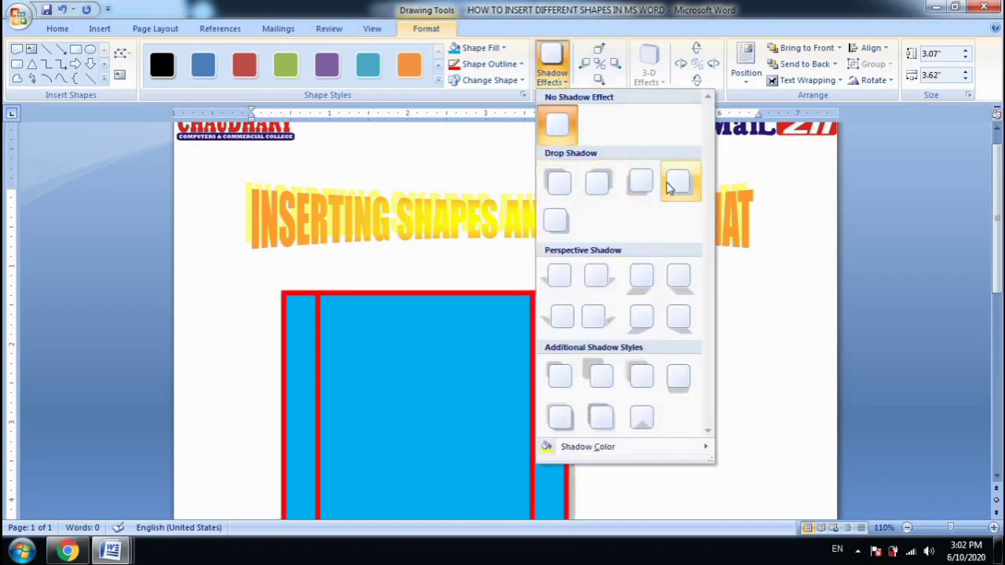
pyautogui.click(640, 322)
pyautogui.scroll(-3, 641, 314)
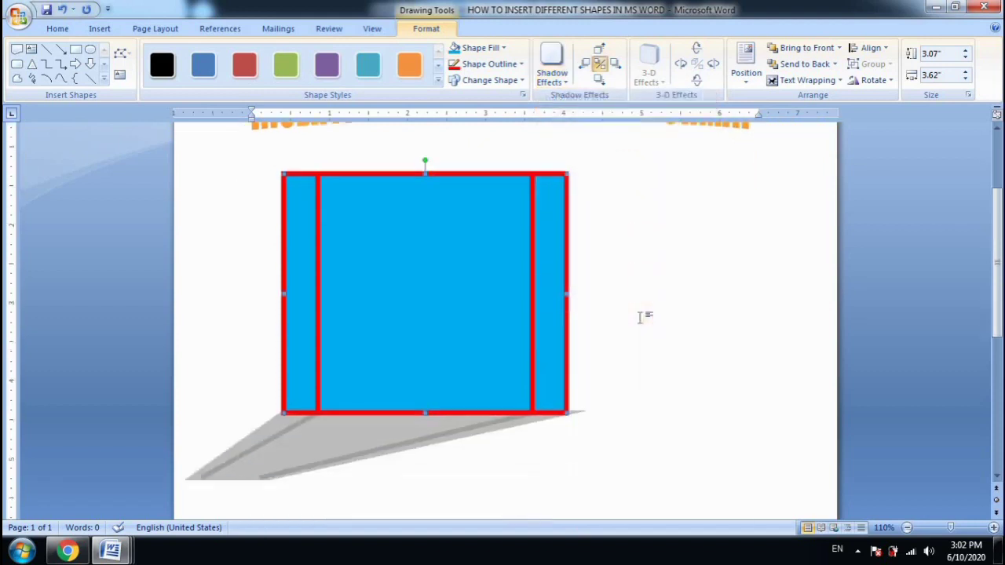
pyautogui.click(551, 73)
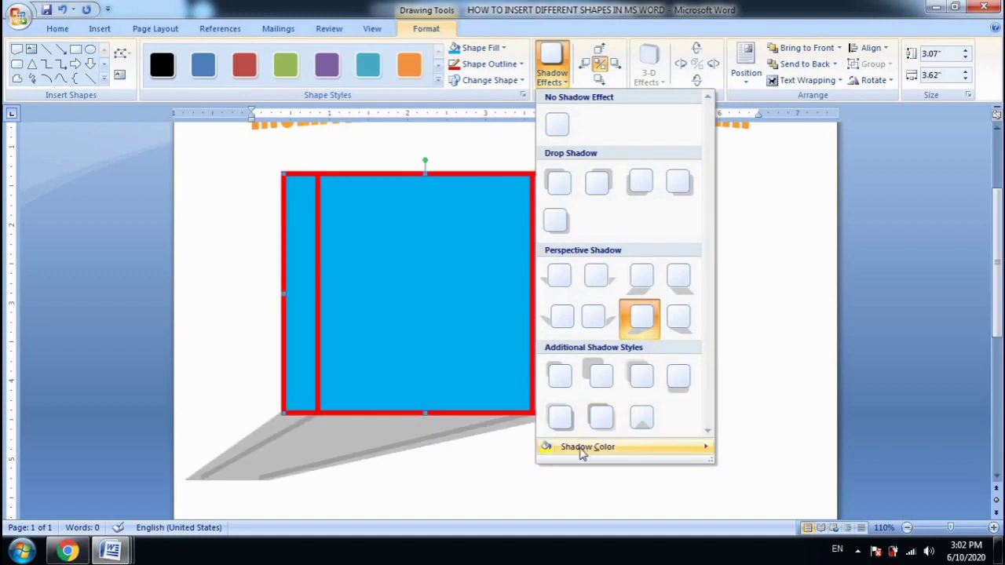
pyautogui.moveTo(581, 454)
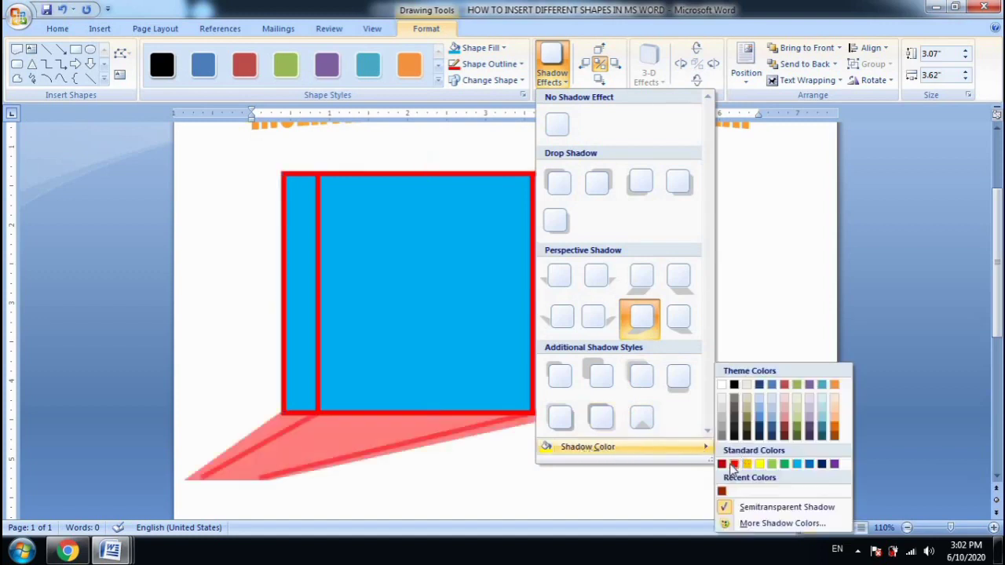
pyautogui.click(731, 464)
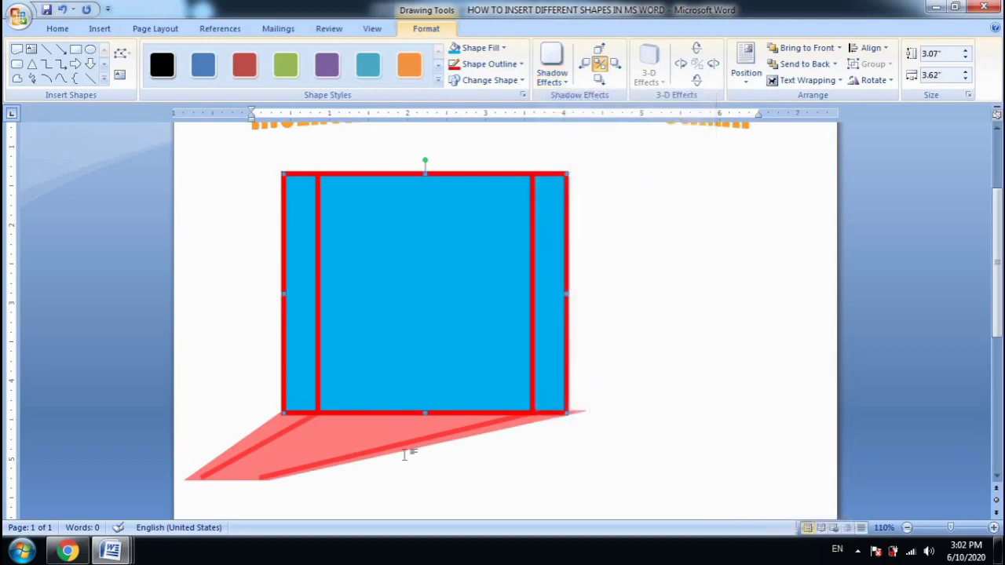
# Step: Nudge the red shadow two steps up and three steps left
pyautogui.click(608, 52)
pyautogui.click(608, 52)
pyautogui.click(609, 52)
pyautogui.click(608, 52)
pyautogui.click(608, 52)
pyautogui.click(599, 80)
pyautogui.click(599, 80)
pyautogui.click(600, 80)
pyautogui.click(589, 66)
pyautogui.click(590, 66)
pyautogui.click(589, 66)
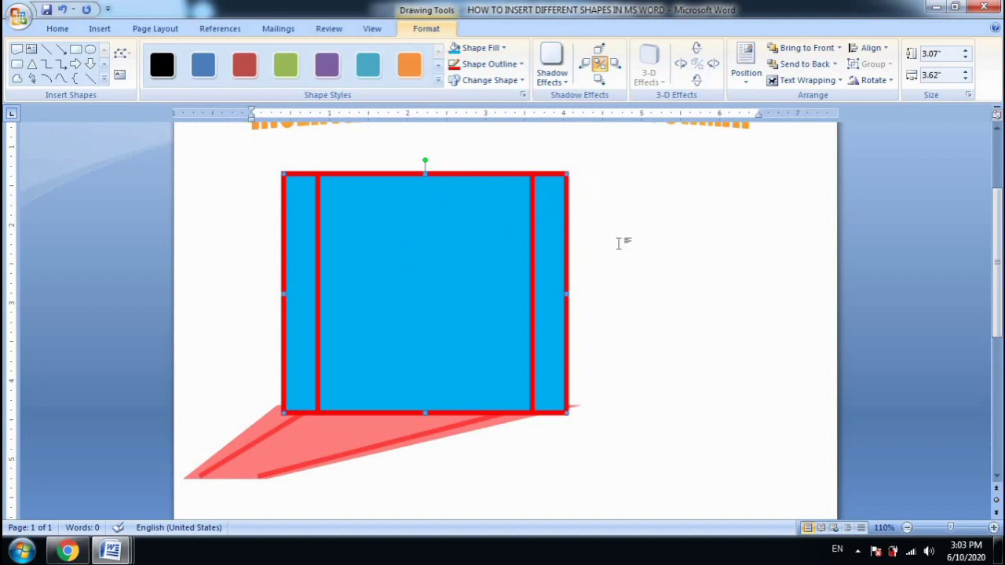
# Step: Send the frame shape to the back, leaving its page position unchanged
pyautogui.click(751, 82)
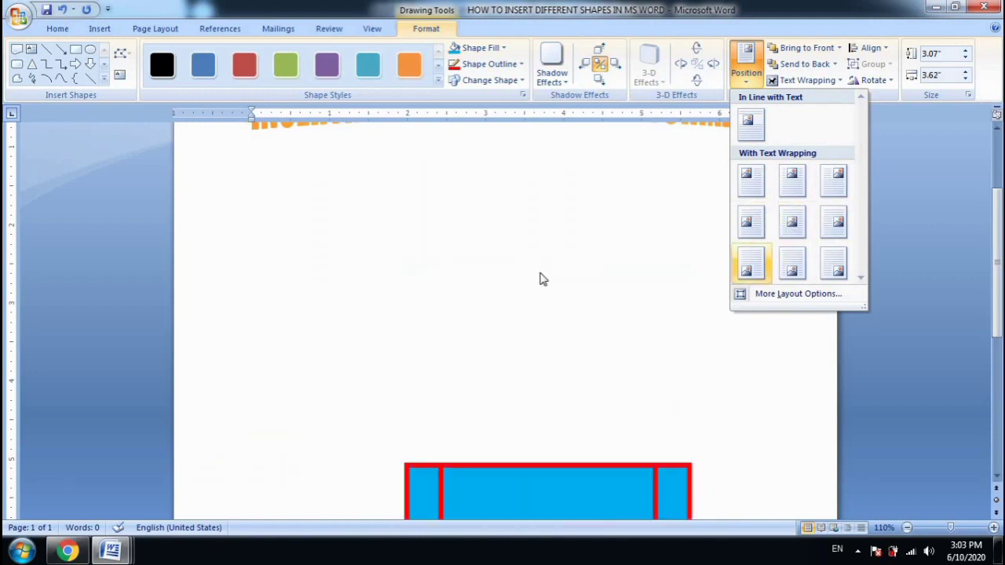
pyautogui.click(485, 246)
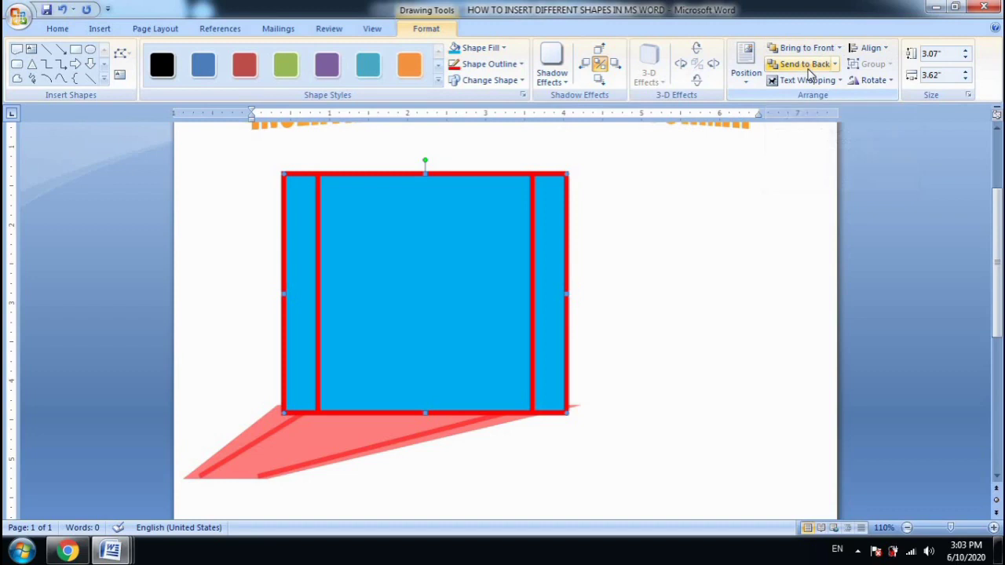
pyautogui.click(804, 63)
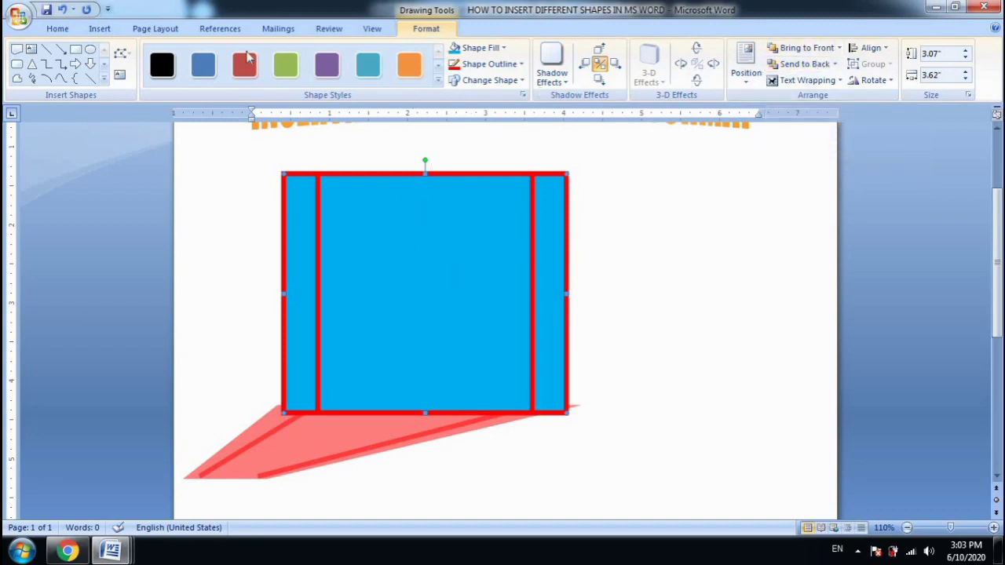
pyautogui.click(76, 51)
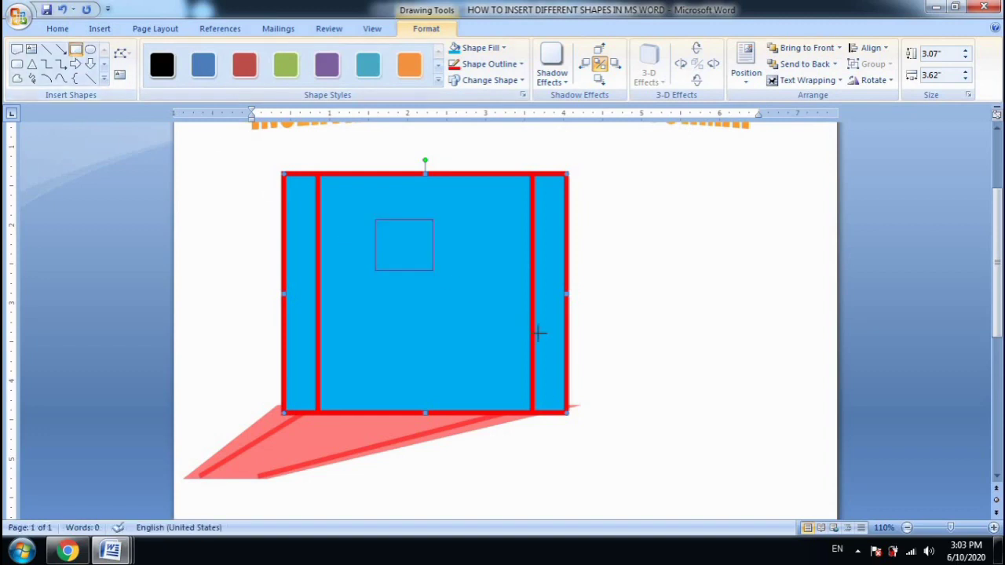
pyautogui.moveTo(639, 417); pyautogui.dragTo(374, 220)
pyautogui.moveTo(478, 346); pyautogui.dragTo(451, 377)
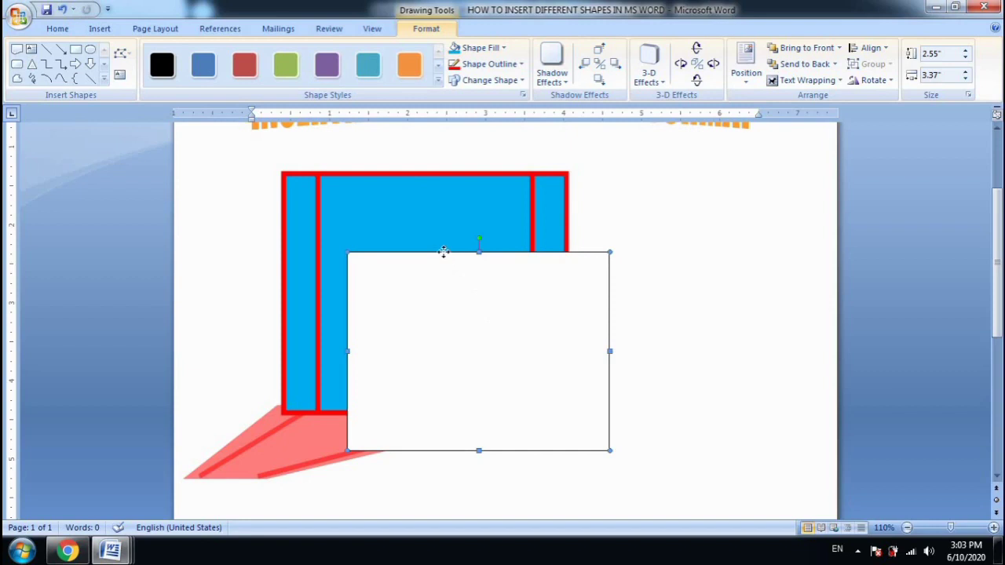
pyautogui.moveTo(442, 253); pyautogui.dragTo(408, 184)
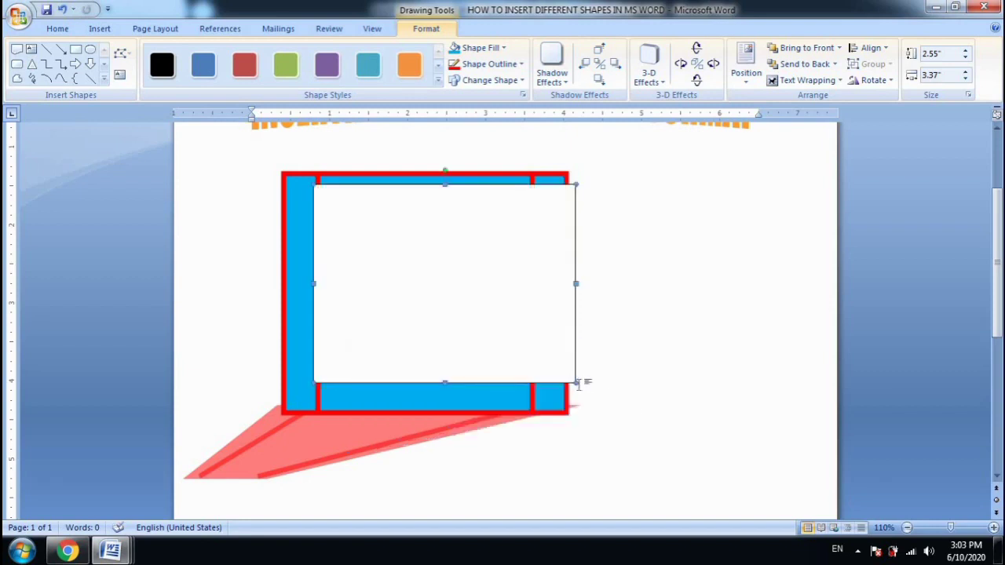
pyautogui.moveTo(576, 383); pyautogui.dragTo(637, 449)
pyautogui.moveTo(486, 283); pyautogui.dragTo(490, 308)
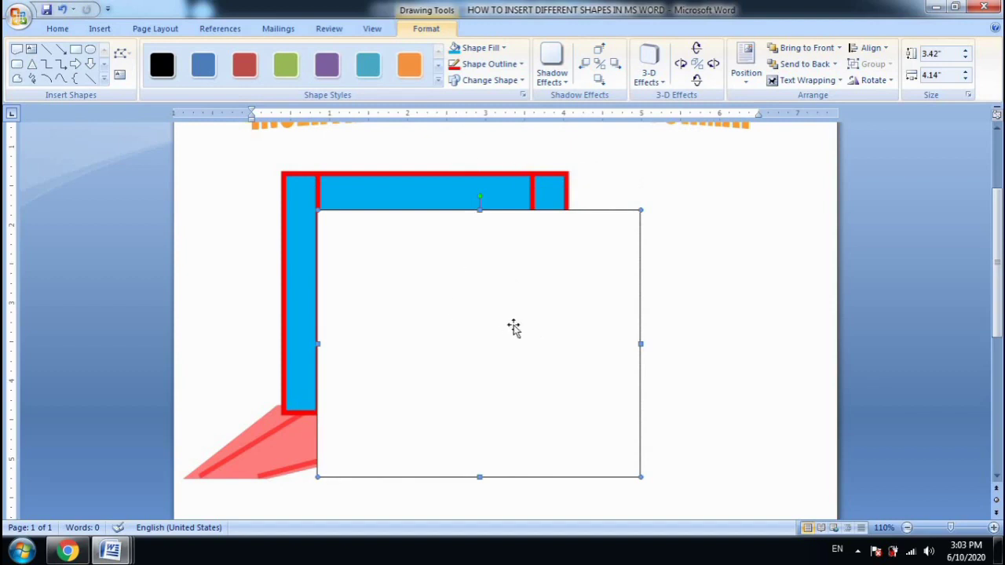
pyautogui.moveTo(513, 324); pyautogui.dragTo(463, 297)
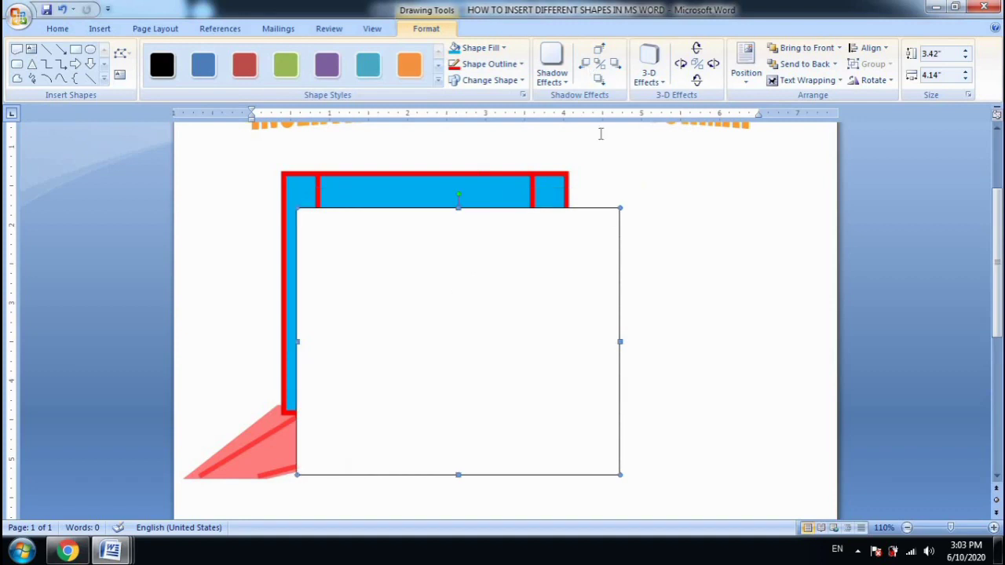
pyautogui.click(801, 65)
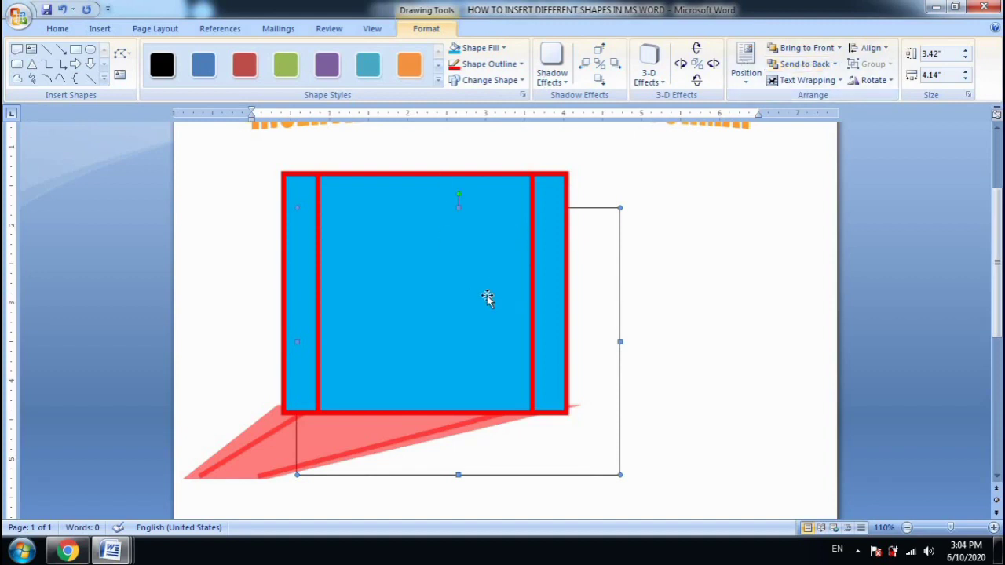
pyautogui.click(806, 49)
pyautogui.click(801, 66)
pyautogui.click(805, 49)
pyautogui.click(800, 66)
pyautogui.click(800, 49)
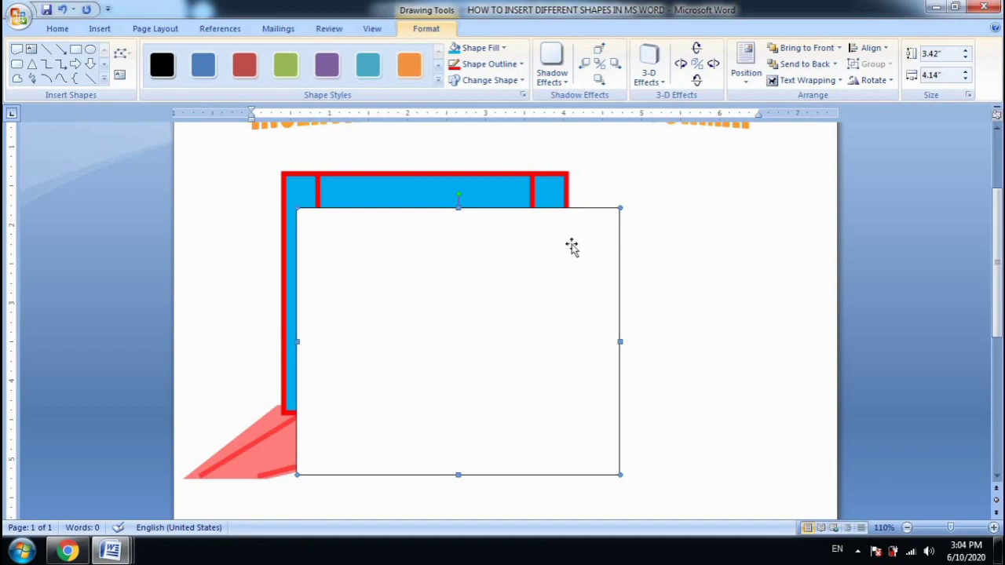
pyautogui.press('Delete')
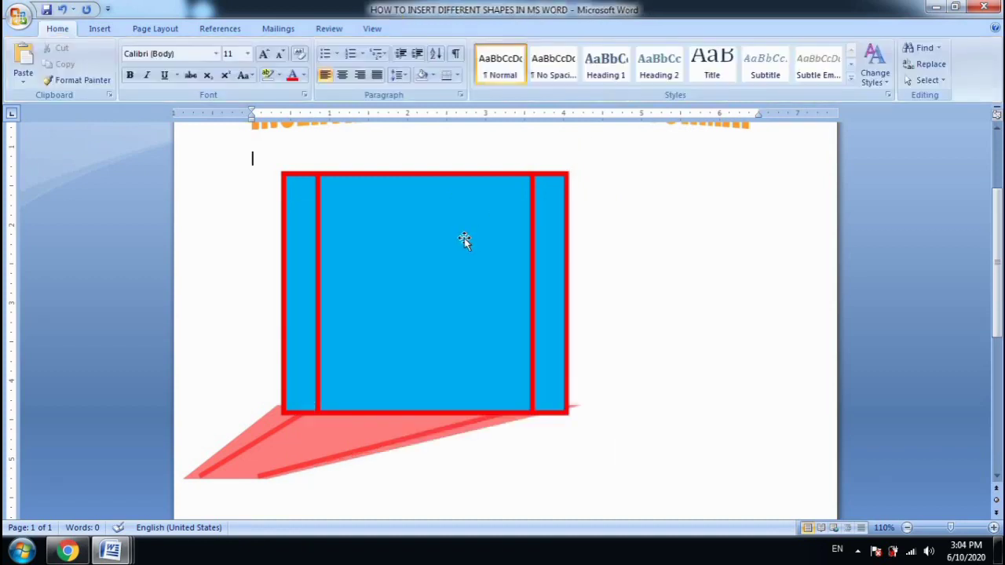
# Step: Select the blue frame, align it left, then centre it horizontally
pyautogui.click(464, 238)
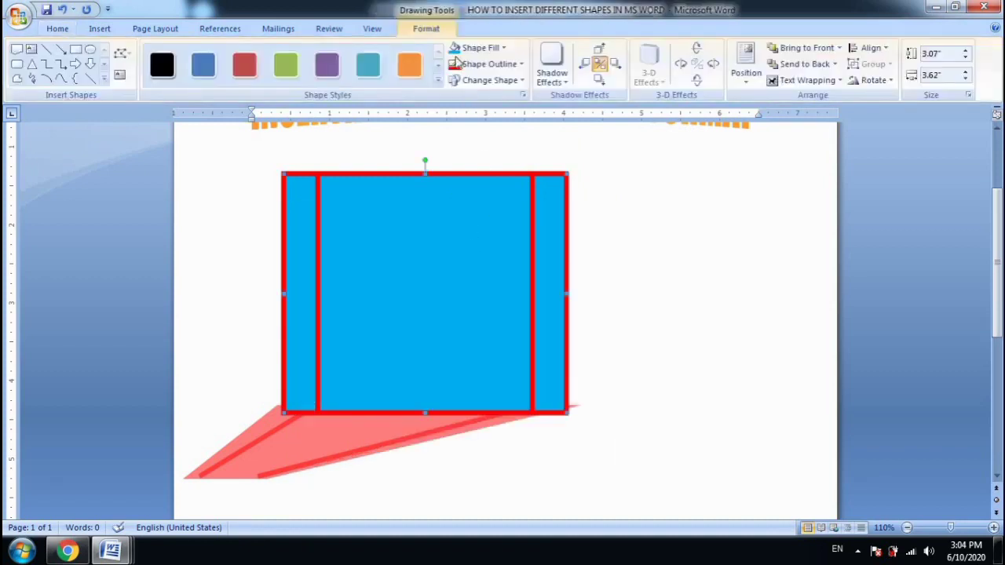
pyautogui.click(884, 53)
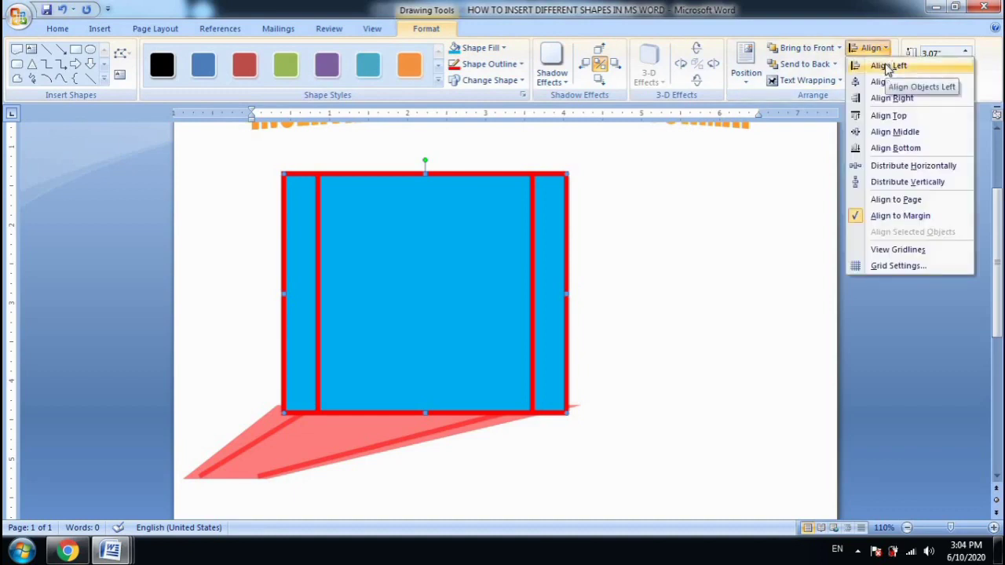
pyautogui.click(888, 66)
pyautogui.click(871, 49)
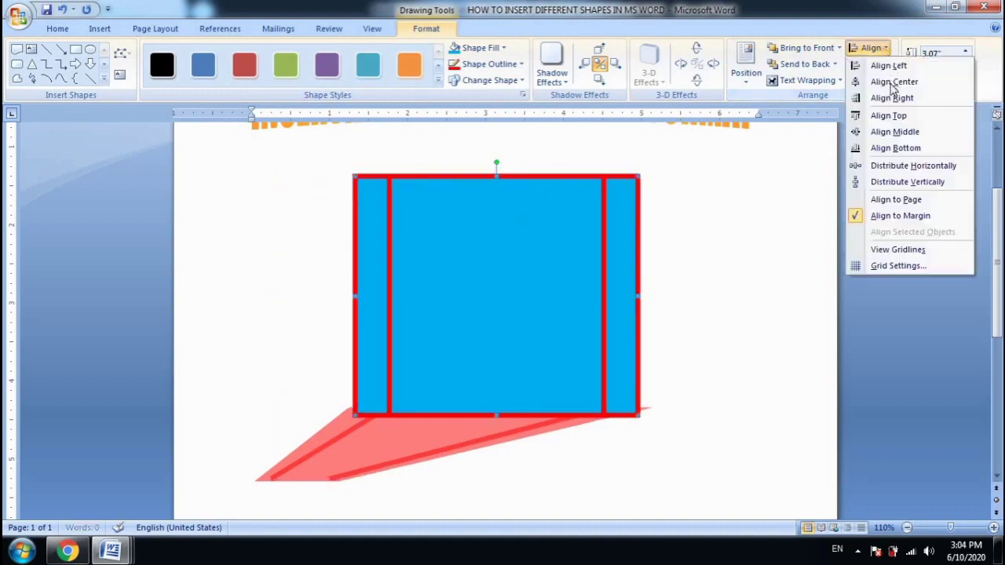
pyautogui.click(887, 81)
pyautogui.click(875, 49)
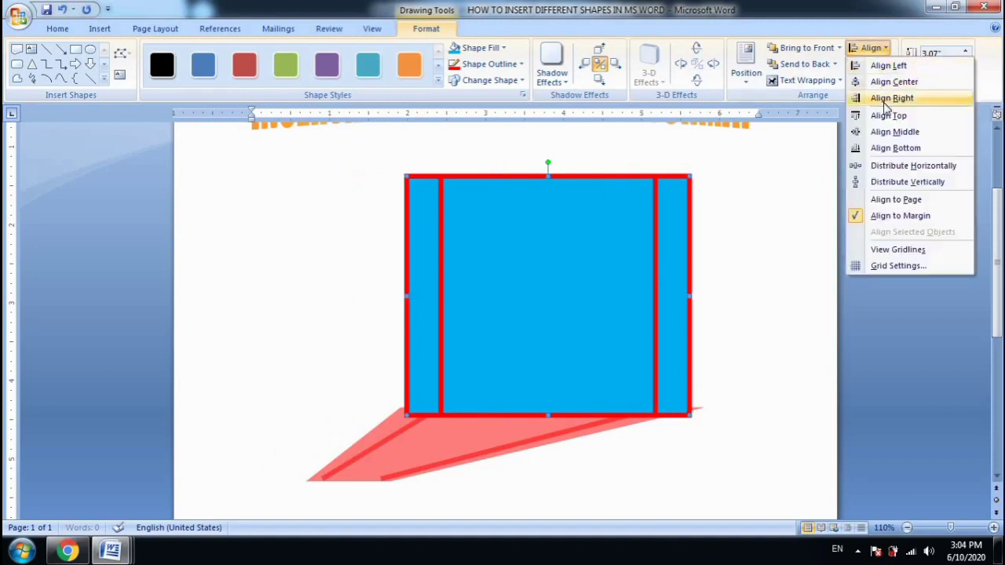